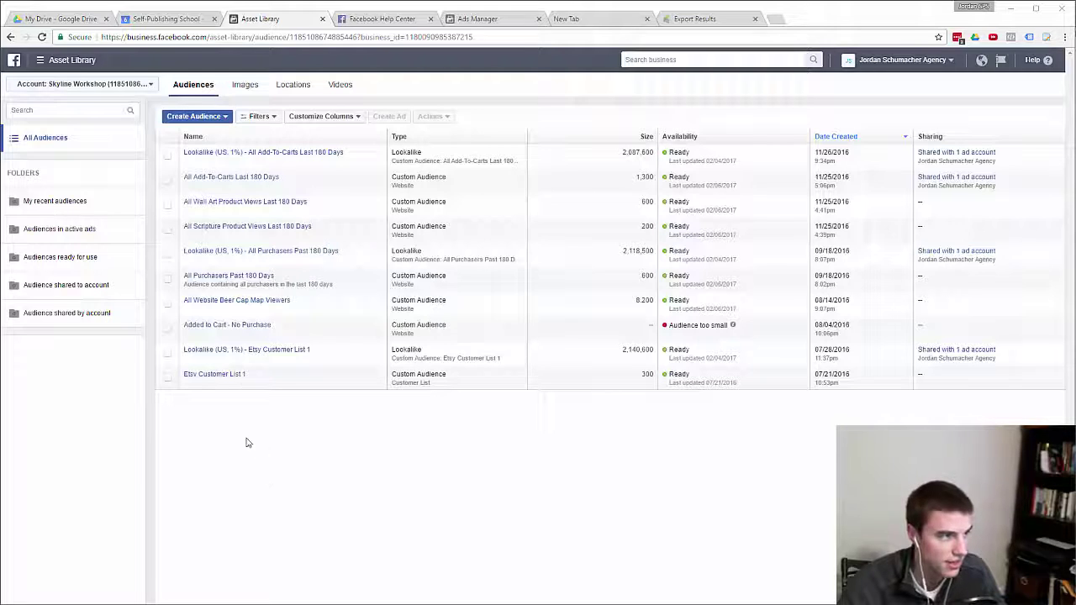
# Look through the customer data preparation guide in the Help Center tab
pyautogui.click(353, 19)
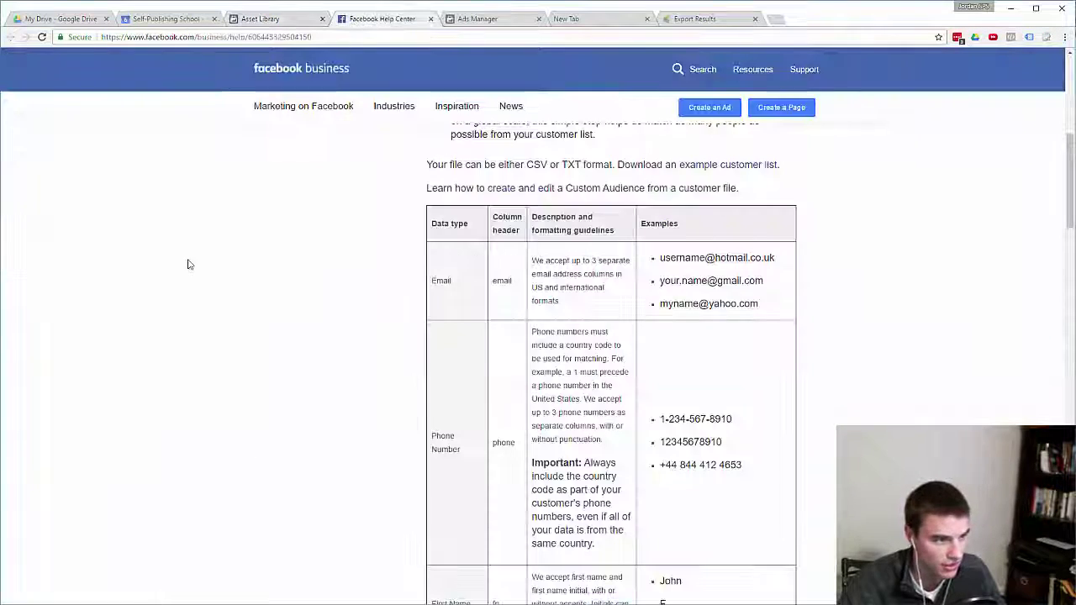
pyautogui.scroll(5, 288, 445)
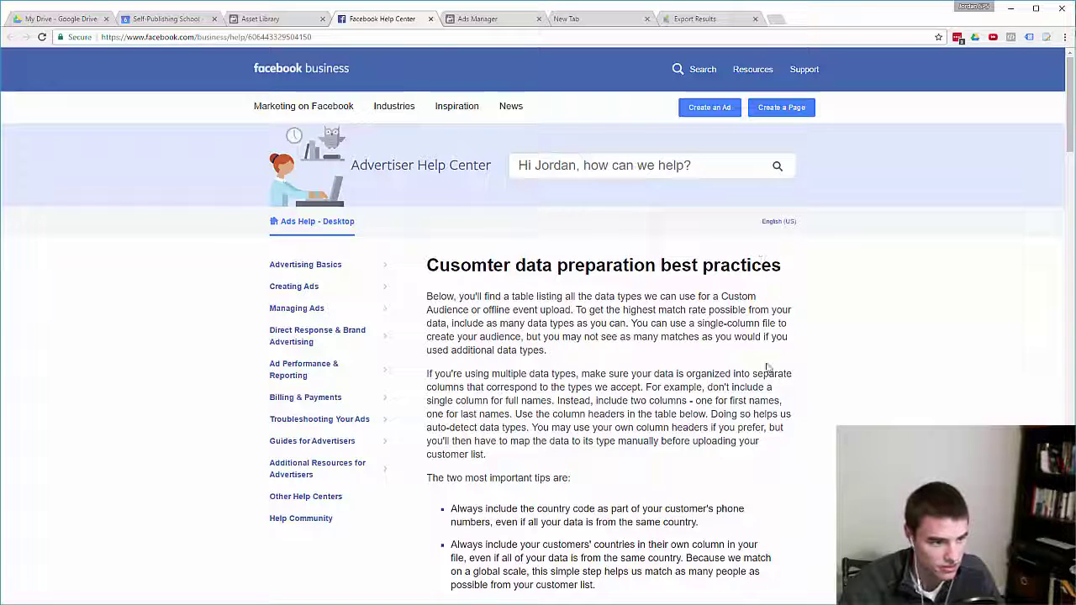
pyautogui.scroll(-3, 756, 370)
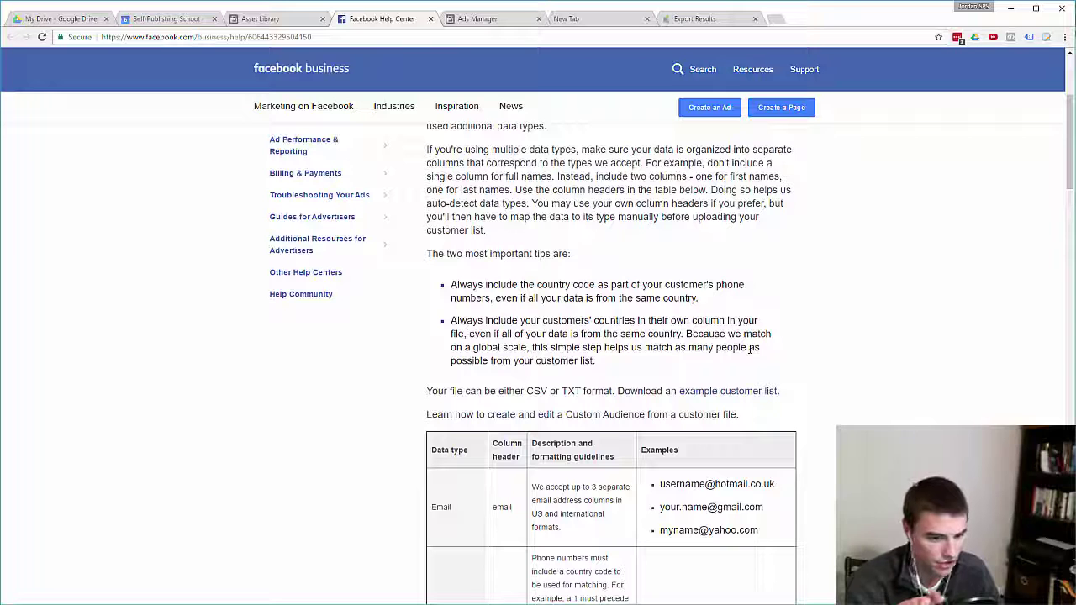
# Back in the audience list, start a new Custom Audience from the Create Audience menu
pyautogui.click(277, 19)
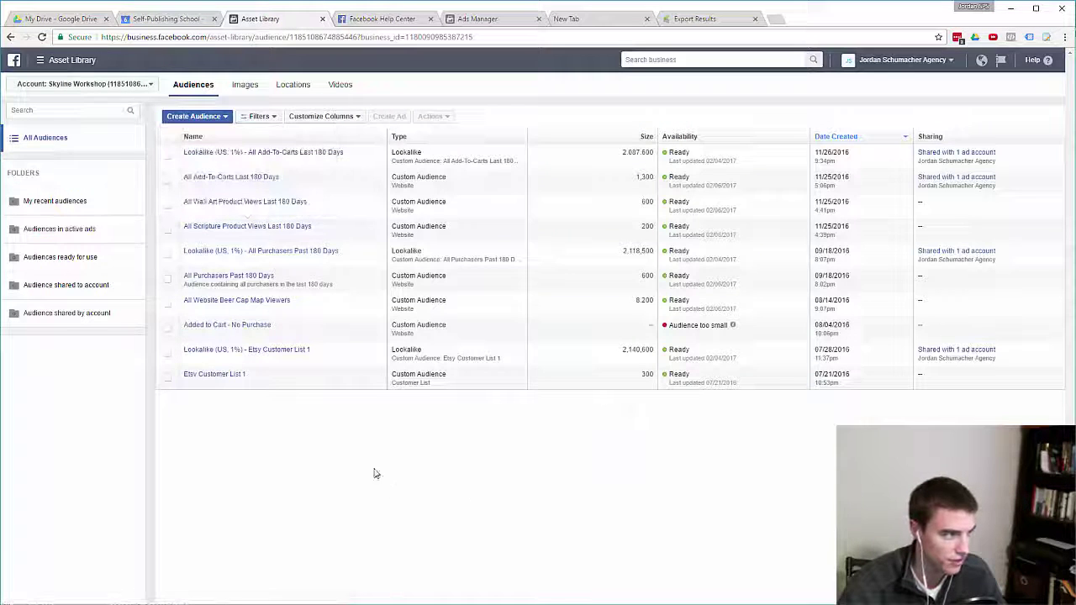
pyautogui.click(215, 123)
pyautogui.click(201, 132)
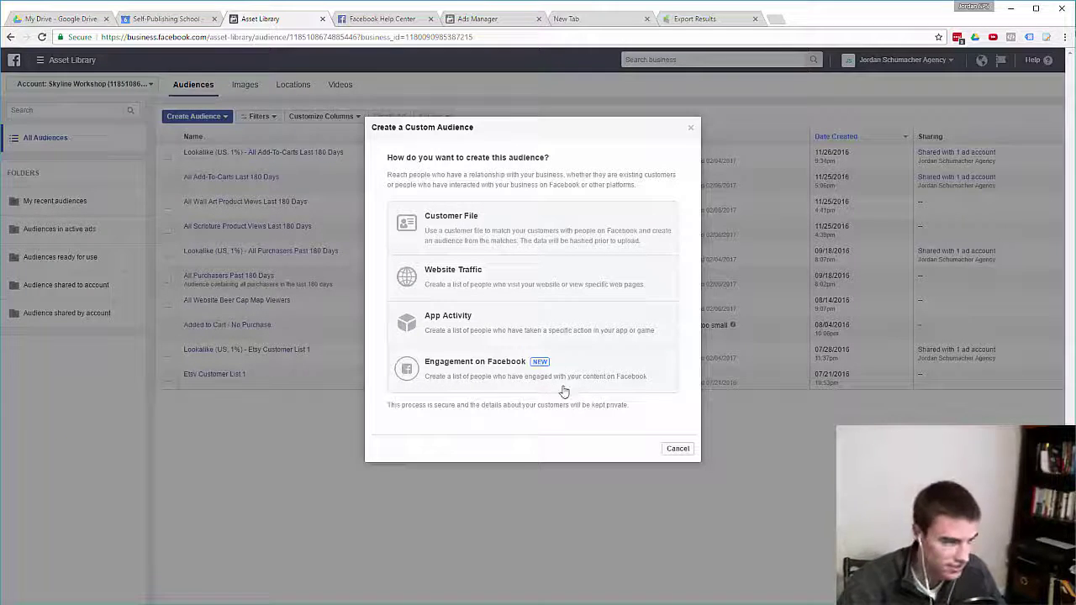
# Choose Customer File as the source of the new custom audience
pyautogui.click(522, 238)
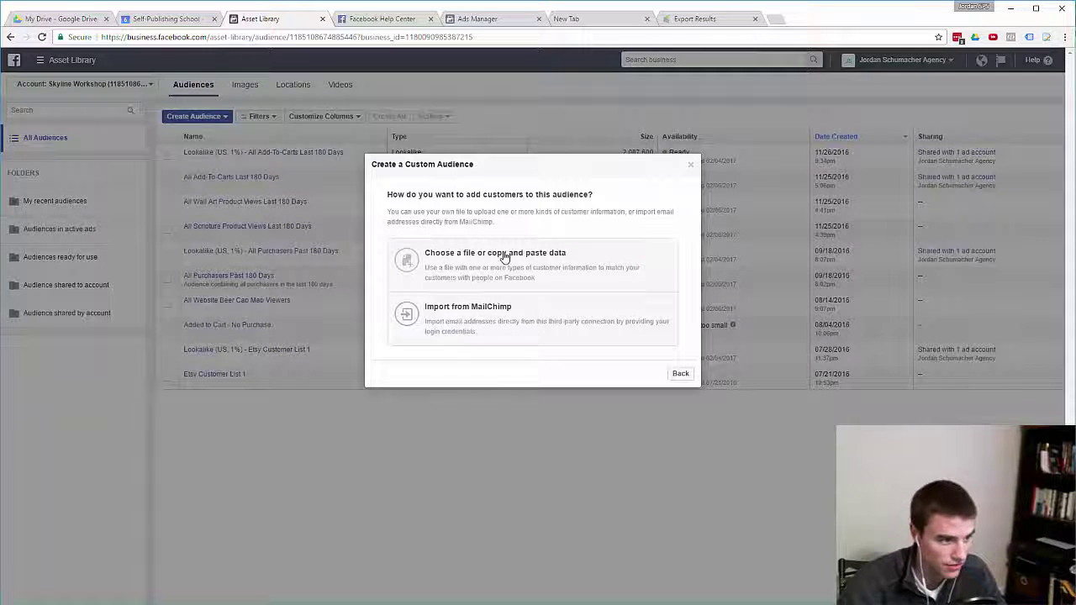
# Pick 'Choose a file or copy and paste data' to reach the Add Customer List step
pyautogui.click(560, 267)
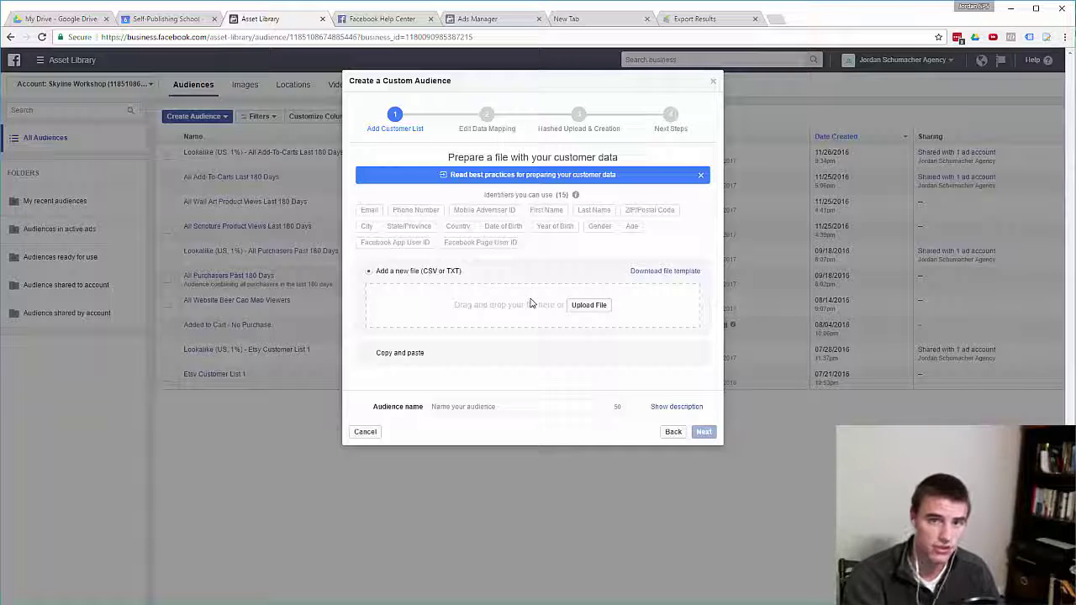
pyautogui.moveTo(479, 242)
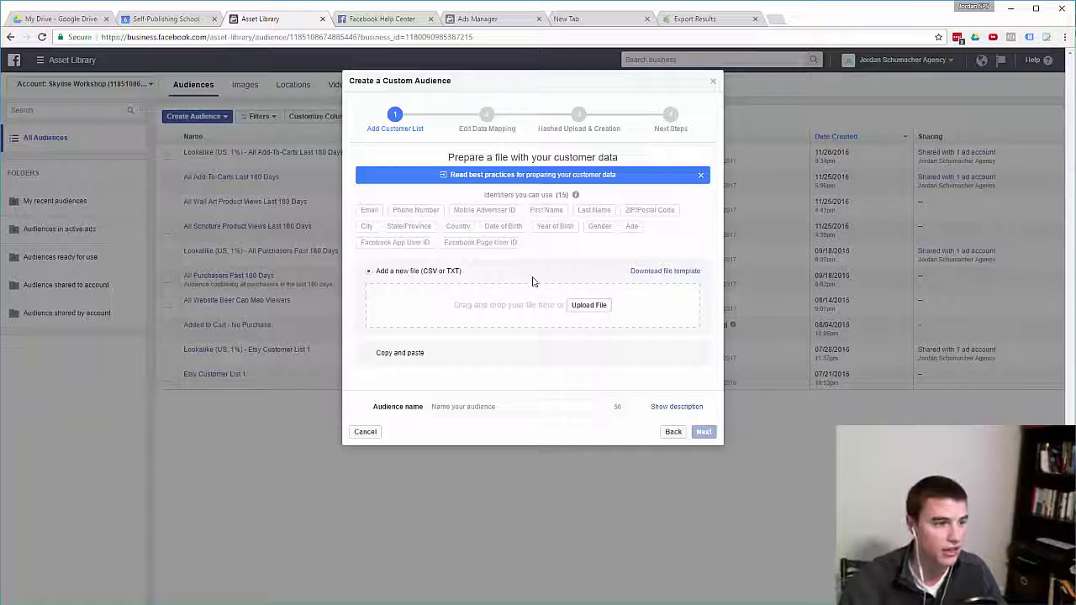
# Reopen the customer list formatting guide and find its accepted formats, CSV or TXT
pyautogui.click(382, 18)
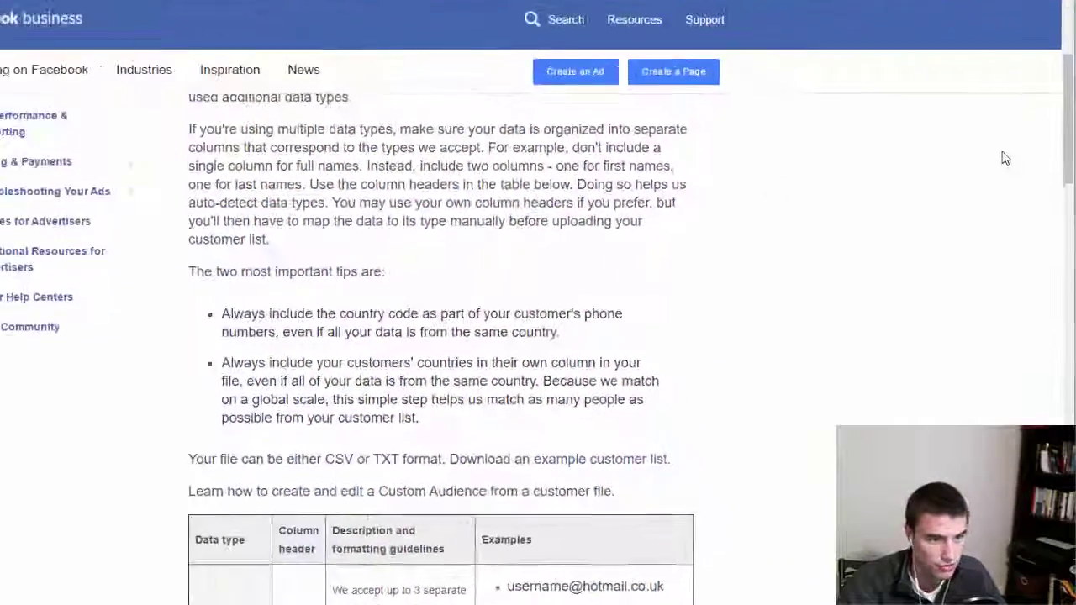
pyautogui.moveTo(1063, 87); pyautogui.dragTo(1069, 118)
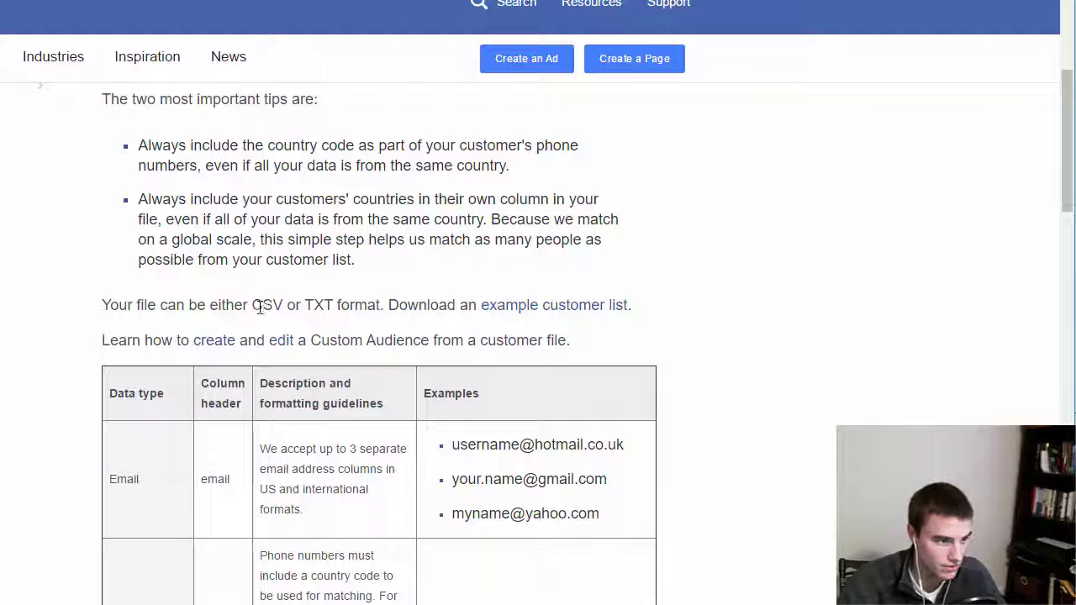
pyautogui.moveTo(254, 306); pyautogui.dragTo(333, 304)
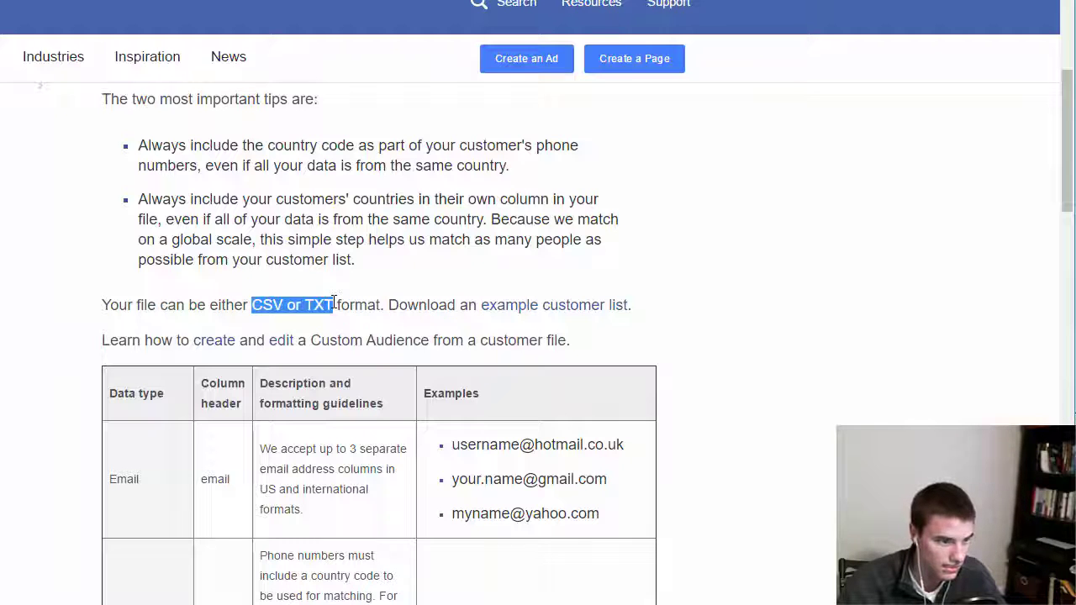
pyautogui.click(333, 303)
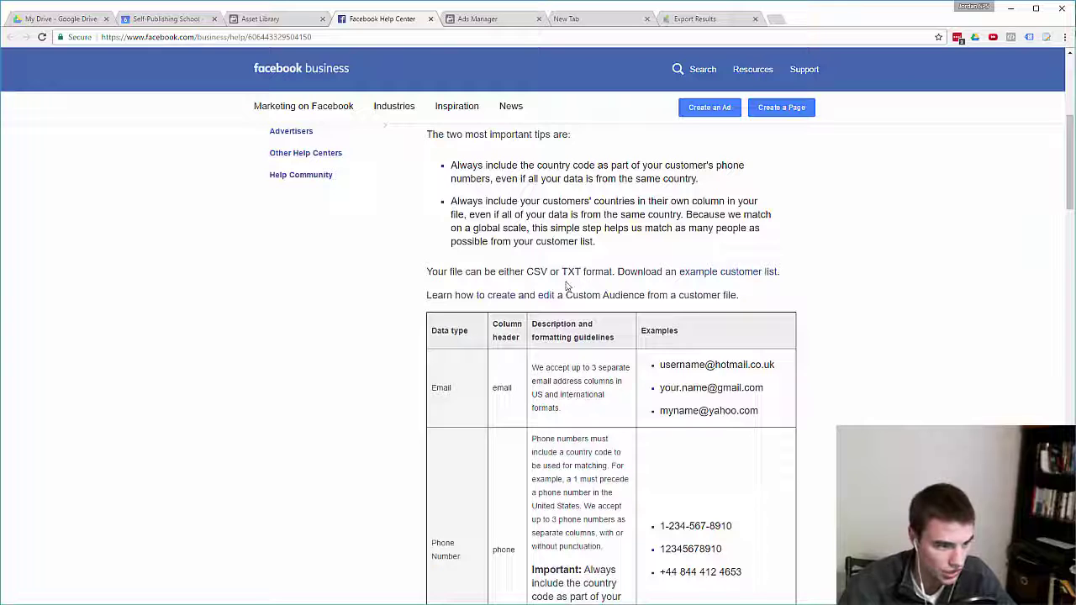
pyautogui.doubleClick(501, 387)
pyautogui.click(675, 356)
pyautogui.scroll(-1, 681, 384)
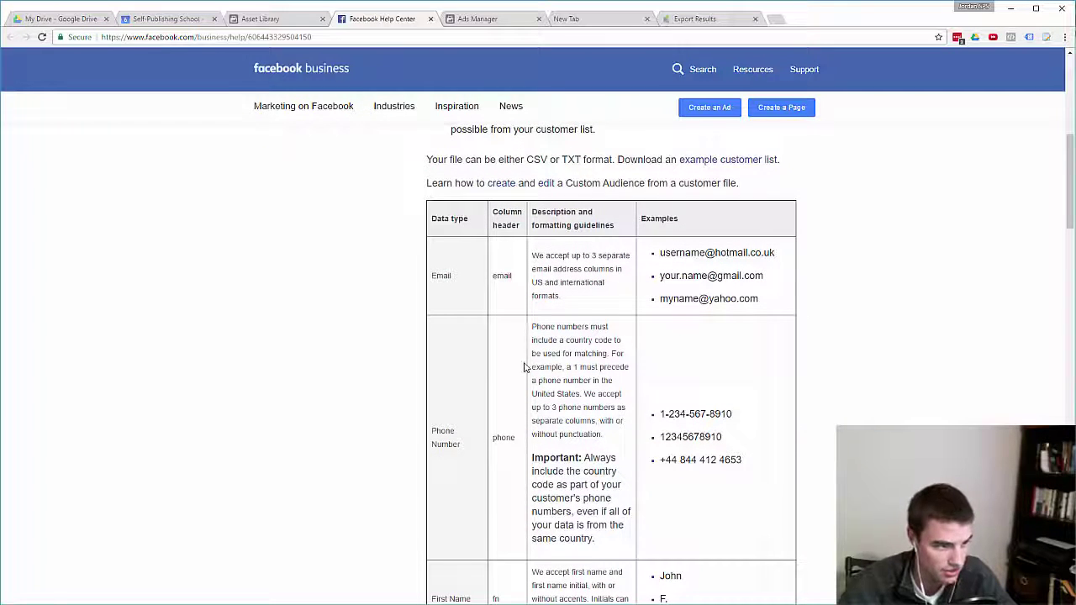
pyautogui.doubleClick(502, 437)
pyautogui.click(500, 435)
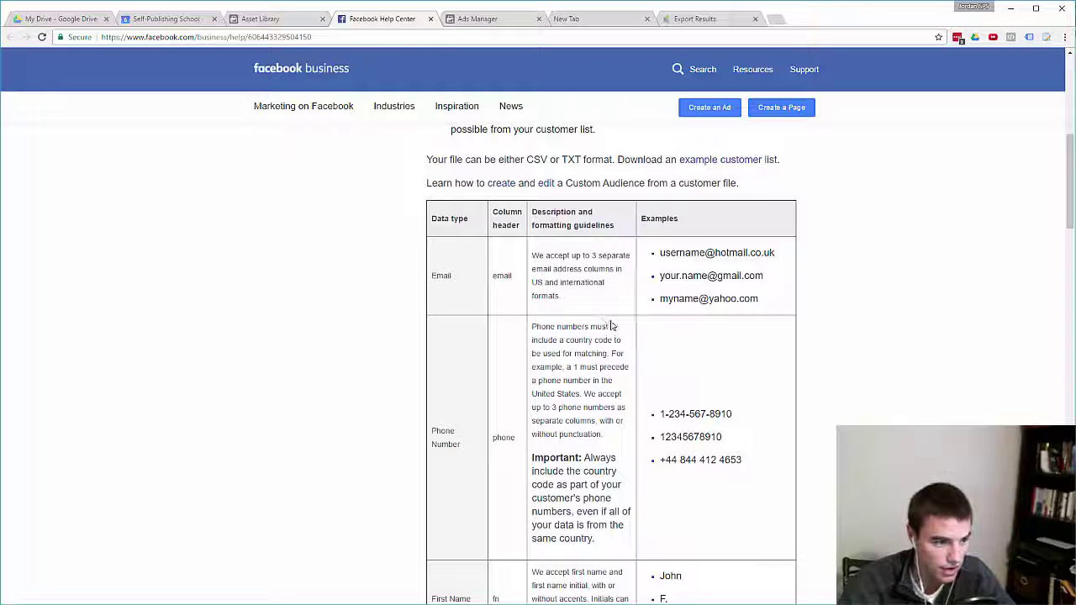
pyautogui.moveTo(543, 341)
pyautogui.mouseDown()
pyautogui.moveTo(622, 336)
pyautogui.moveTo(544, 343)
pyautogui.mouseUp()
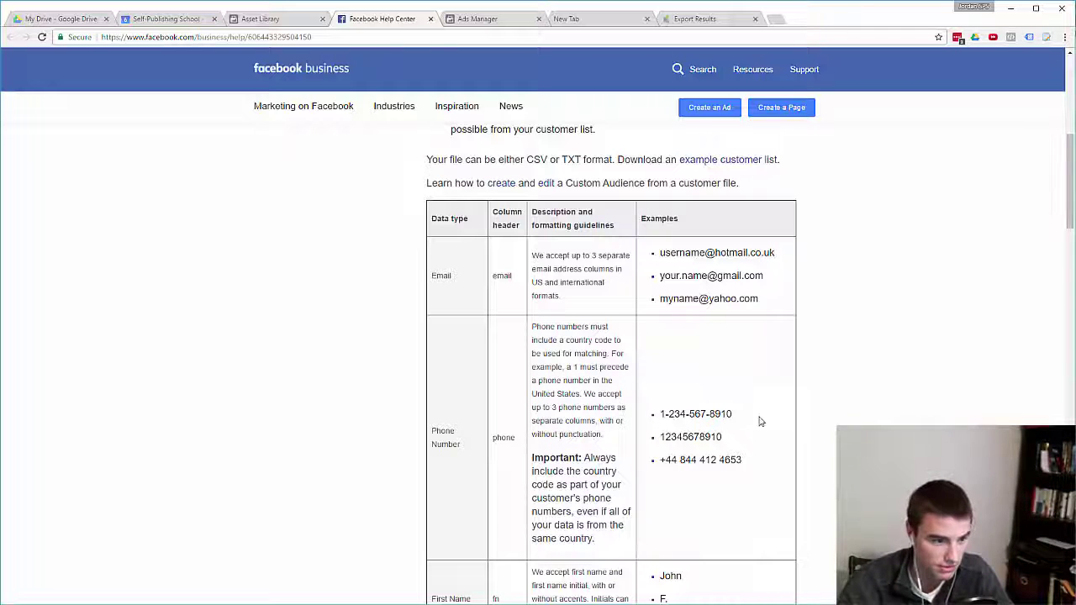
pyautogui.moveTo(533, 457); pyautogui.dragTo(619, 543)
pyautogui.click(610, 528)
pyautogui.scroll(-2, 610, 528)
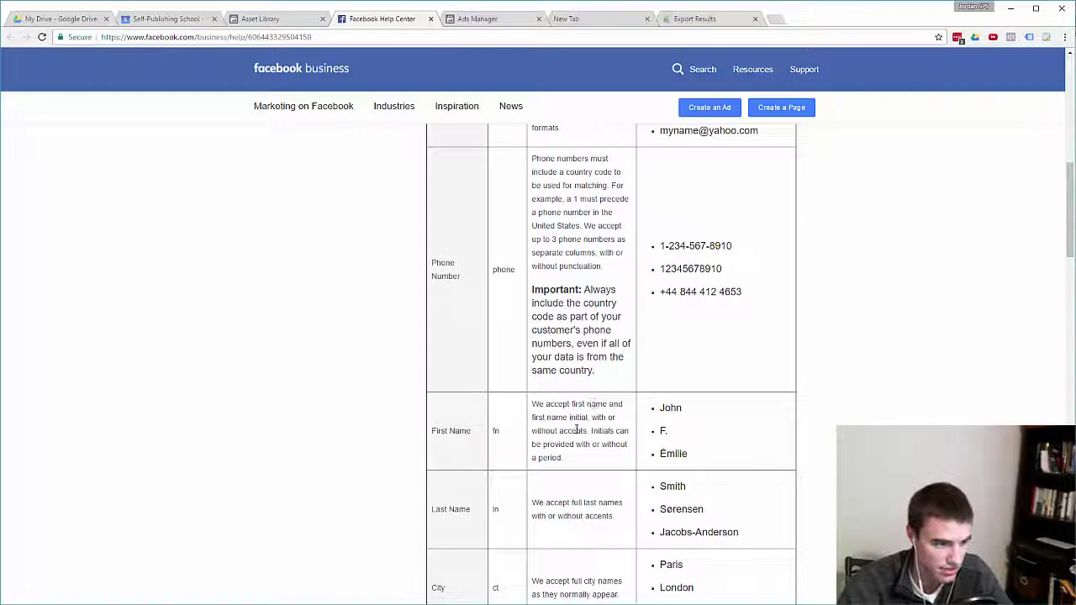
pyautogui.scroll(-2, 595, 430)
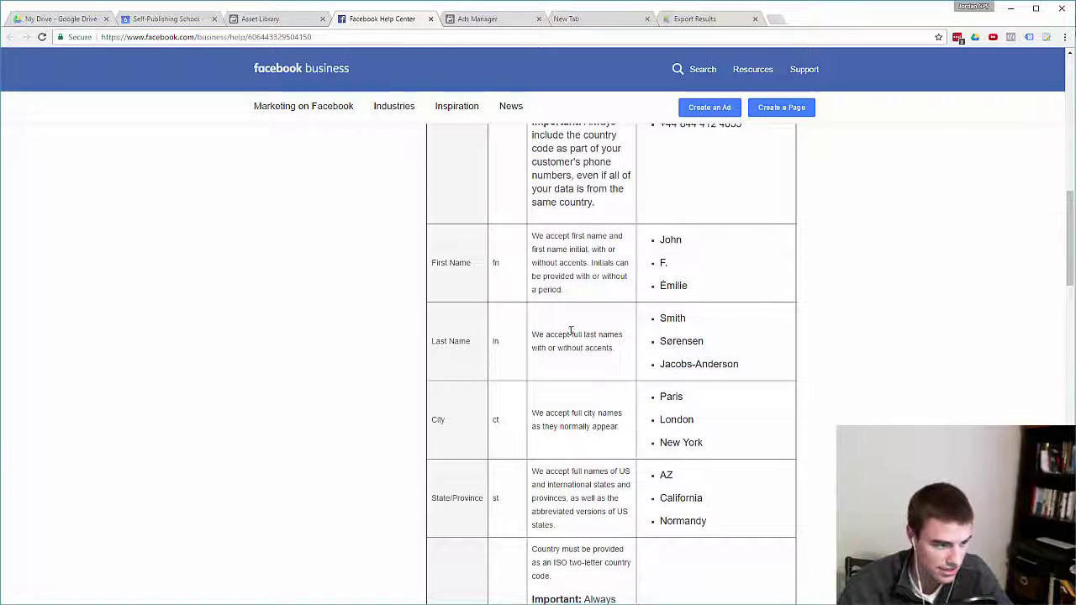
pyautogui.moveTo(544, 332); pyautogui.dragTo(619, 351)
pyautogui.click(617, 352)
pyautogui.scroll(-1, 576, 411)
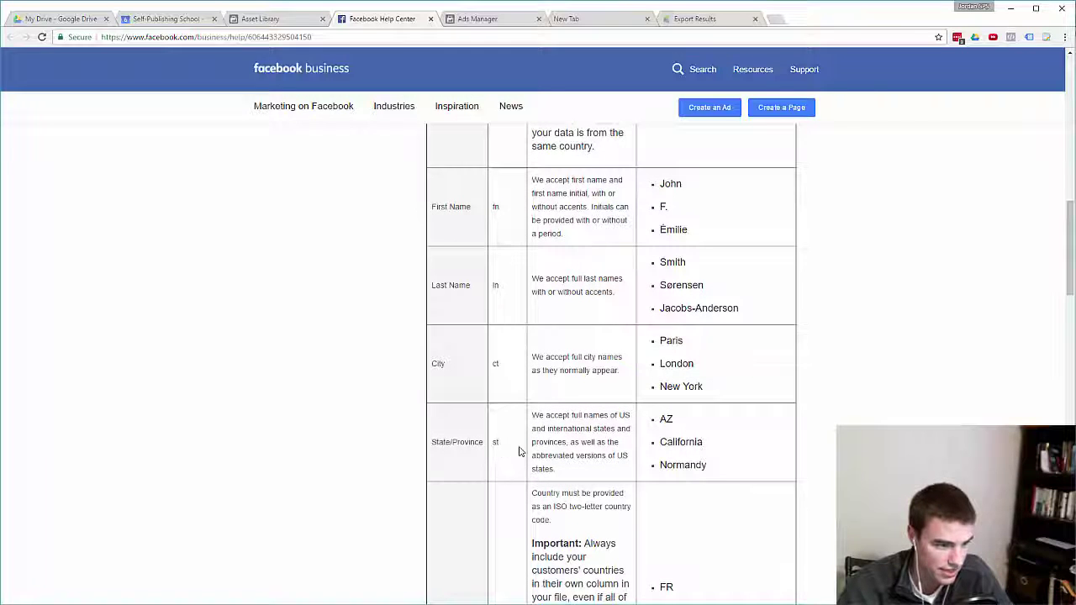
pyautogui.scroll(-3, 575, 437)
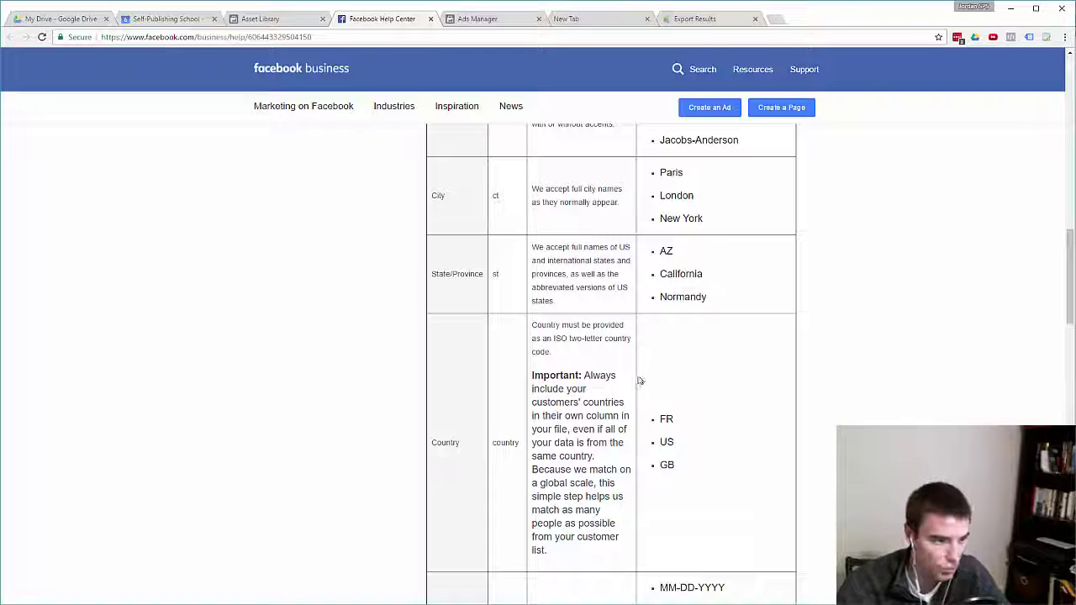
pyautogui.doubleClick(666, 442)
pyautogui.click(626, 448)
pyautogui.scroll(-4, 626, 448)
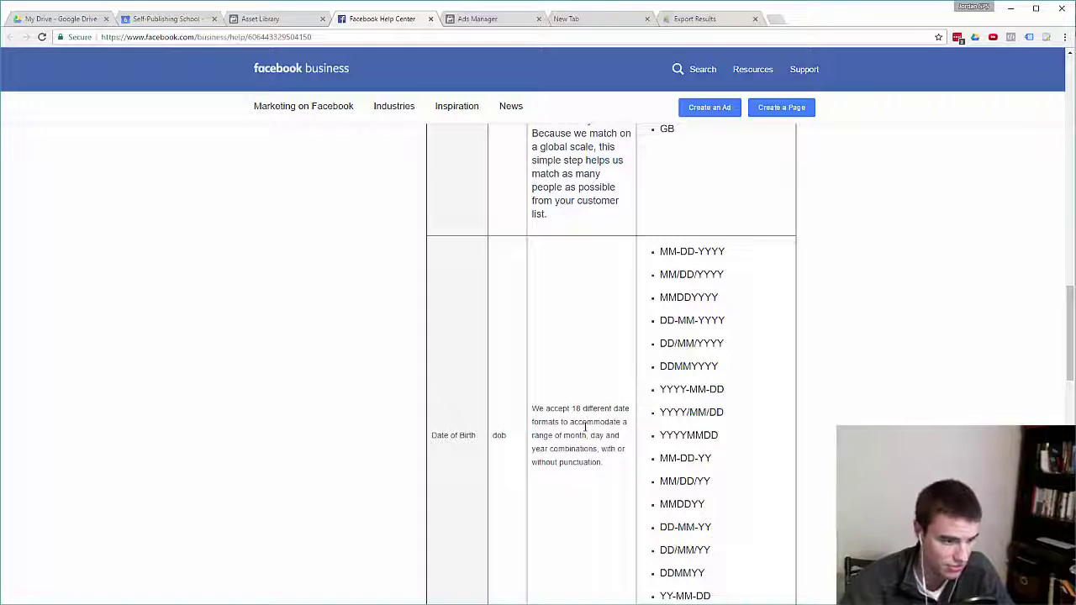
pyautogui.scroll(-1, 586, 433)
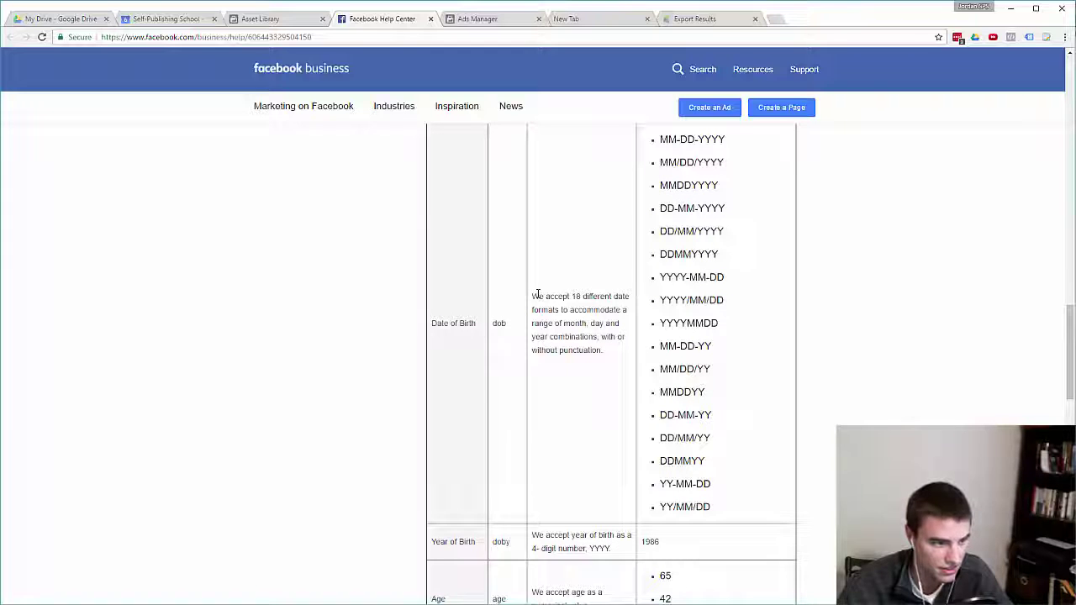
pyautogui.scroll(1, 679, 176)
pyautogui.scroll(-2, 684, 336)
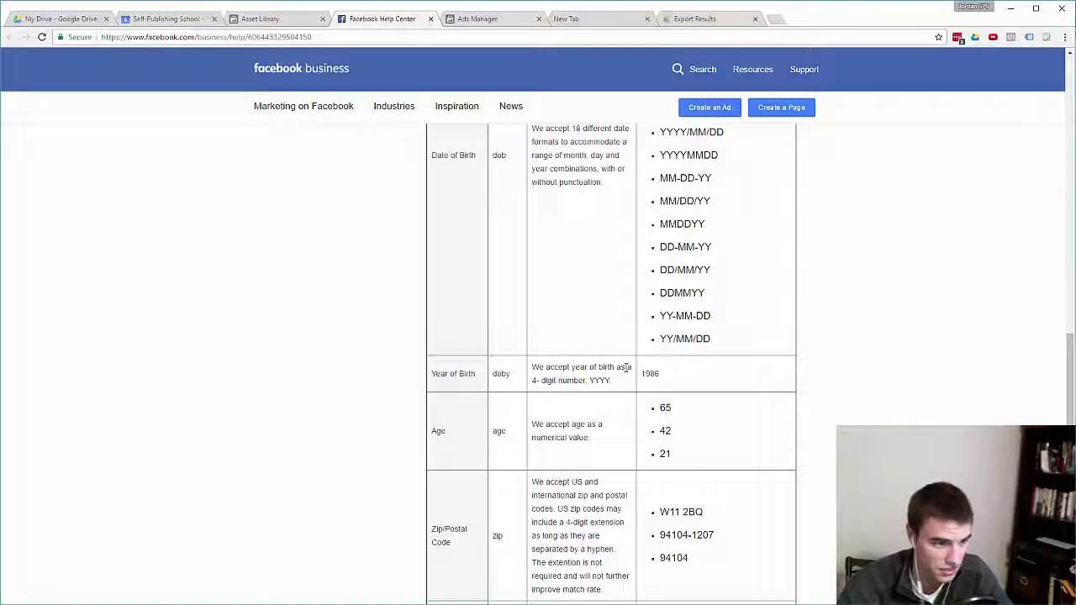
pyautogui.scroll(-1, 580, 369)
pyautogui.scroll(-1, 548, 374)
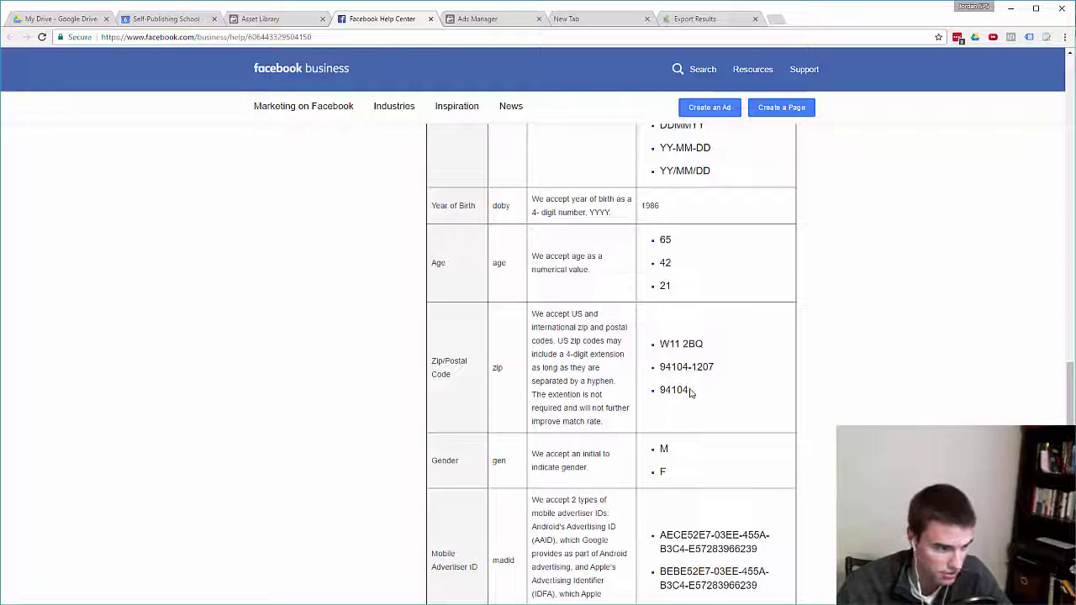
pyautogui.scroll(-3, 692, 392)
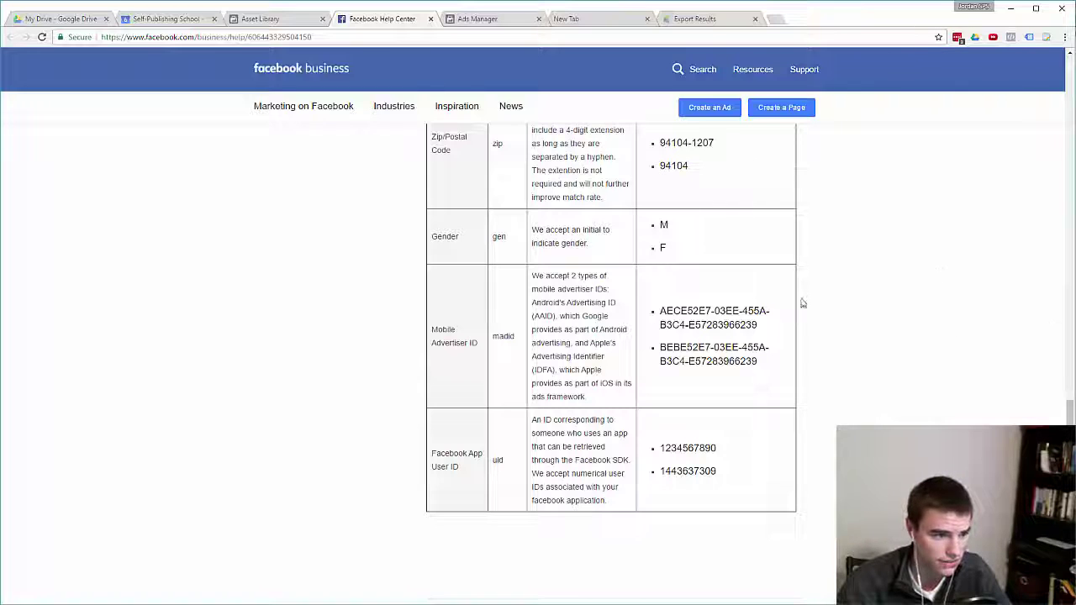
pyautogui.scroll(15, 790, 314)
pyautogui.scroll(10, 769, 331)
pyautogui.scroll(-10, 504, 252)
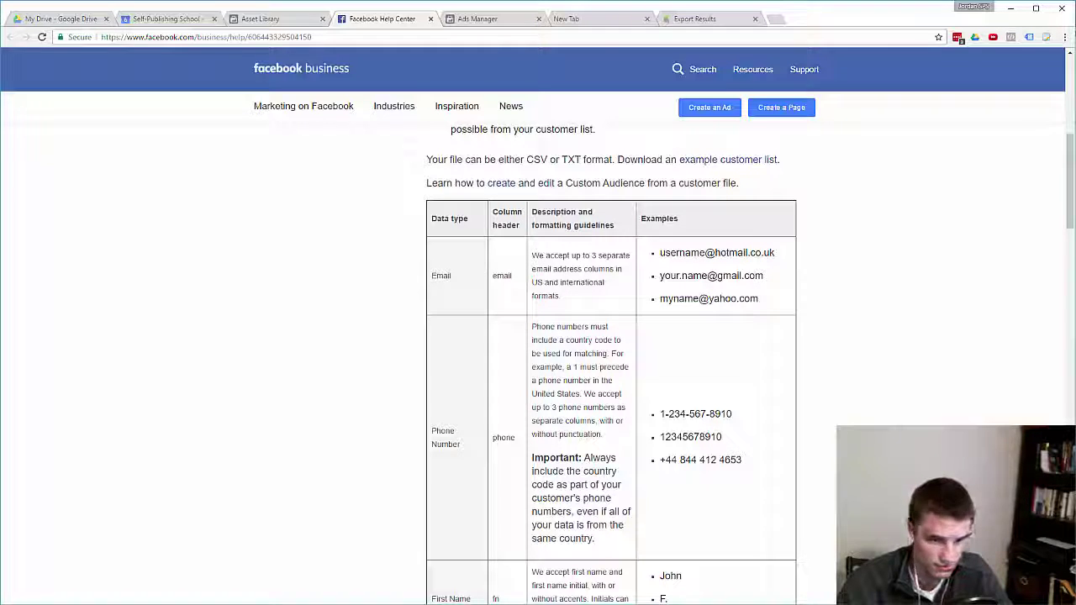
# Drop CustomerList.csv into the Upload File area of the custom audience dialog
pyautogui.click(261, 18)
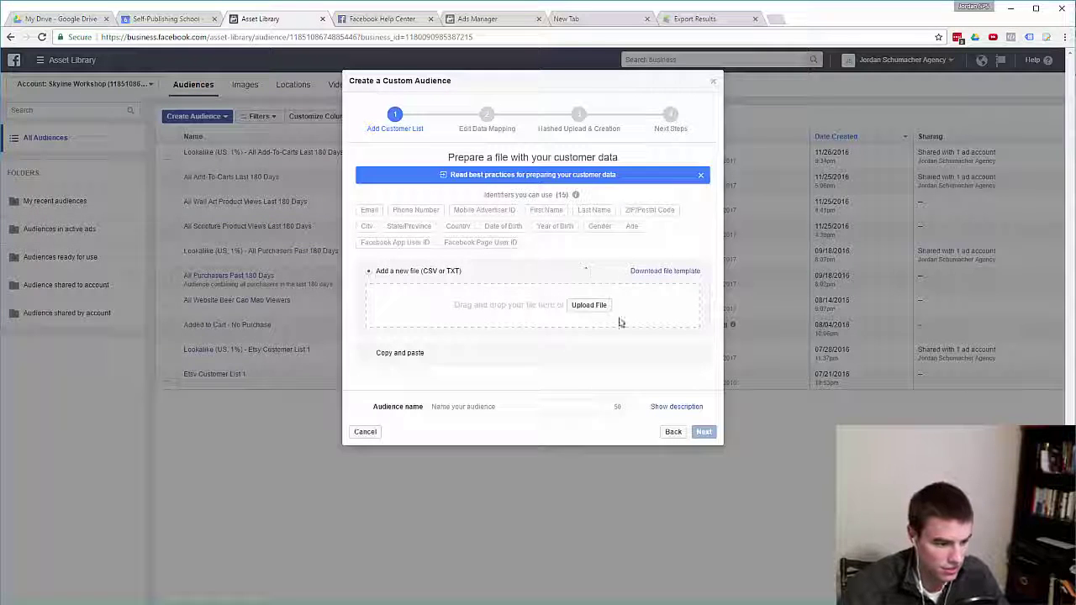
pyautogui.moveTo(466, 604); pyautogui.dragTo(474, 310)
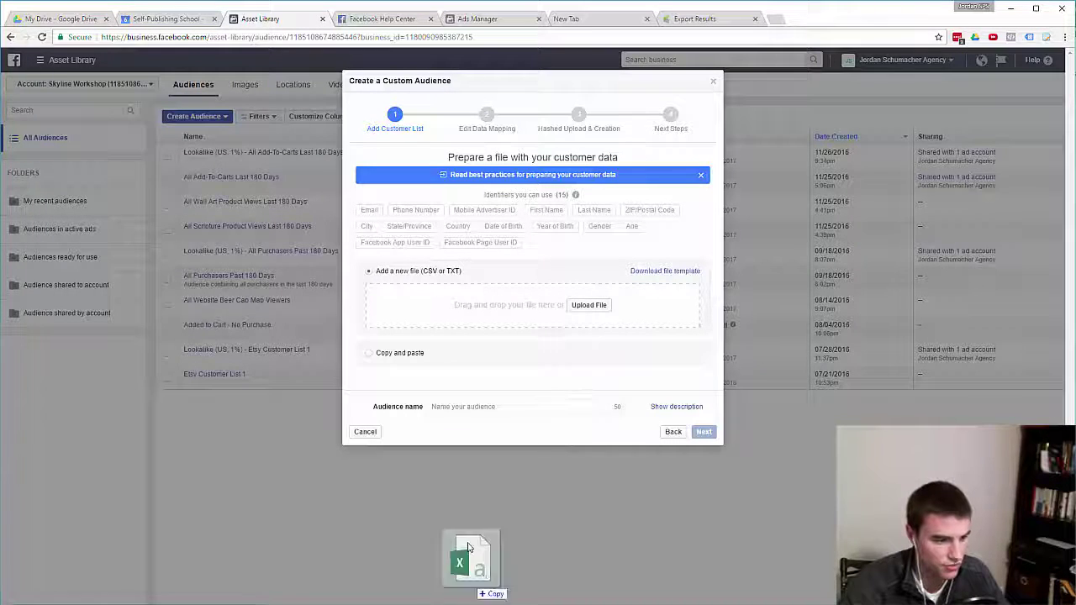
pyautogui.moveTo(273, 210); pyautogui.dragTo(274, 211)
pyautogui.moveTo(176, 162); pyautogui.dragTo(176, 163)
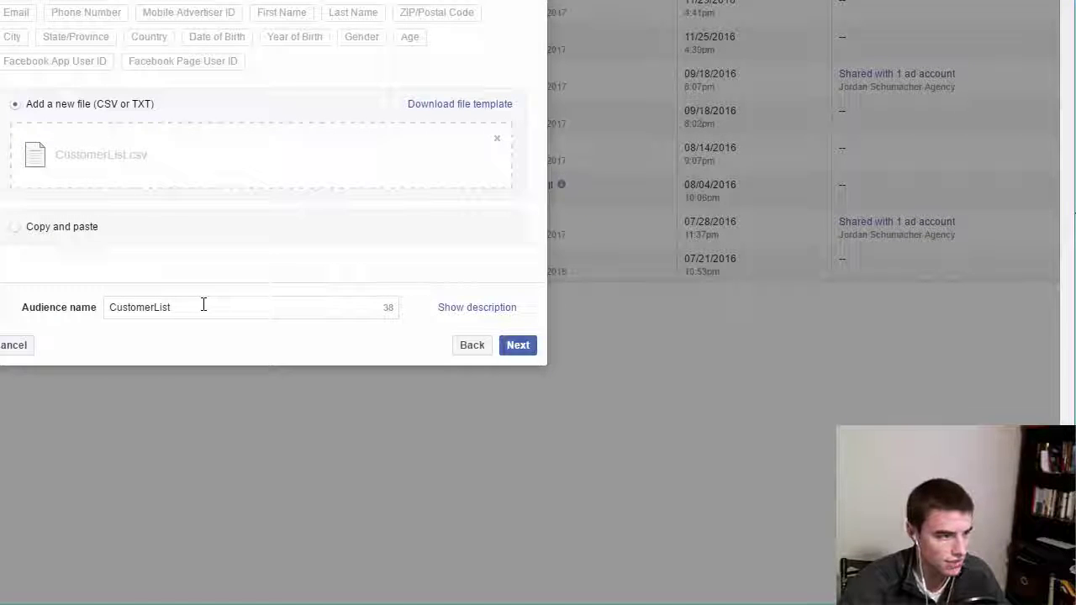
# Keep the audience name CustomerList and continue to column mapping
pyautogui.moveTo(204, 304); pyautogui.dragTo(113, 302)
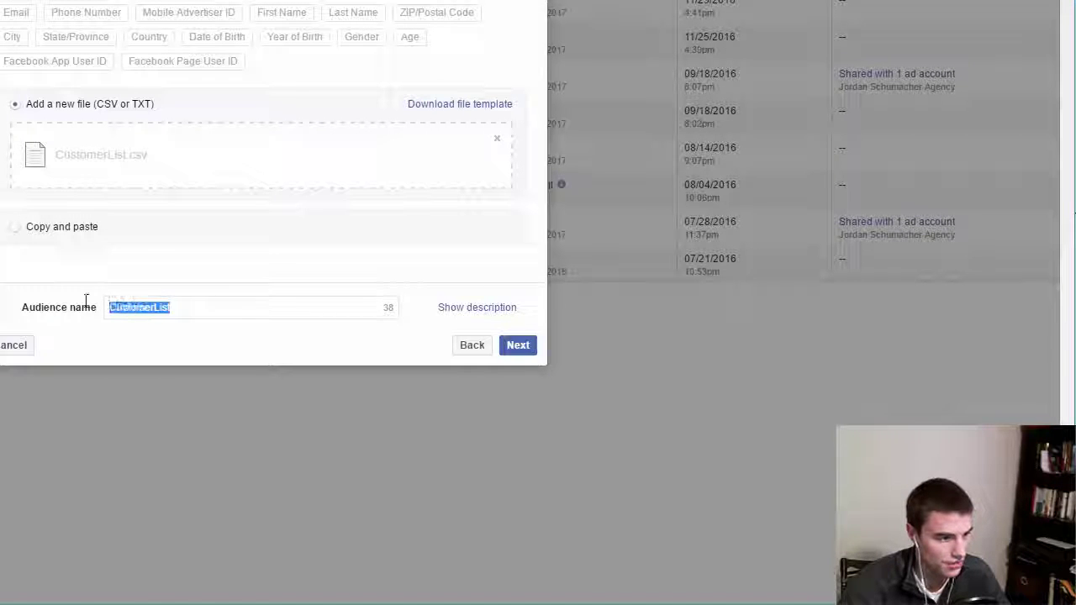
pyautogui.click(248, 310)
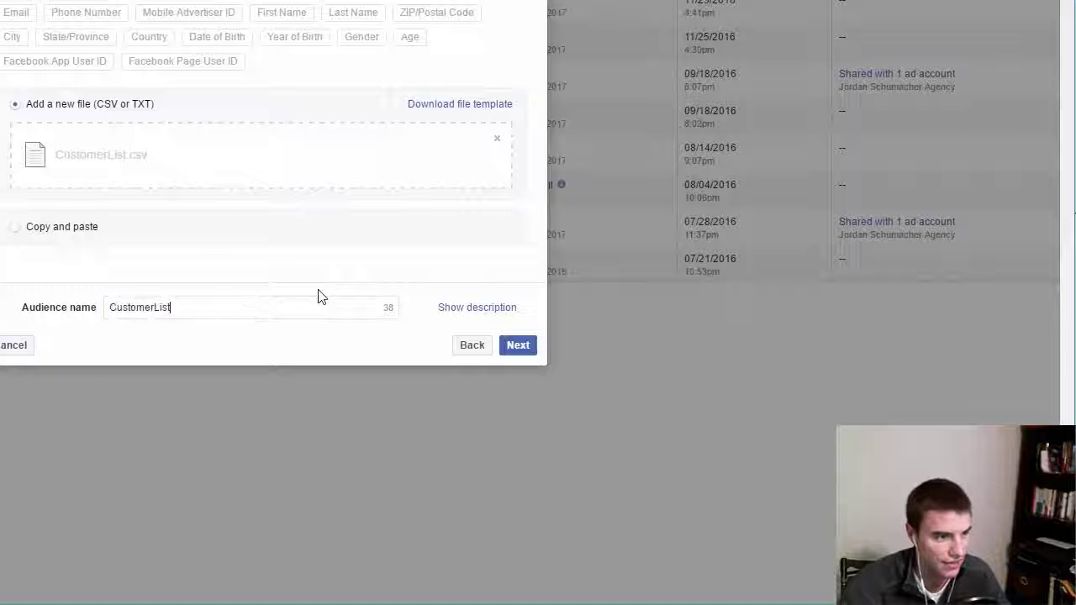
pyautogui.click(518, 344)
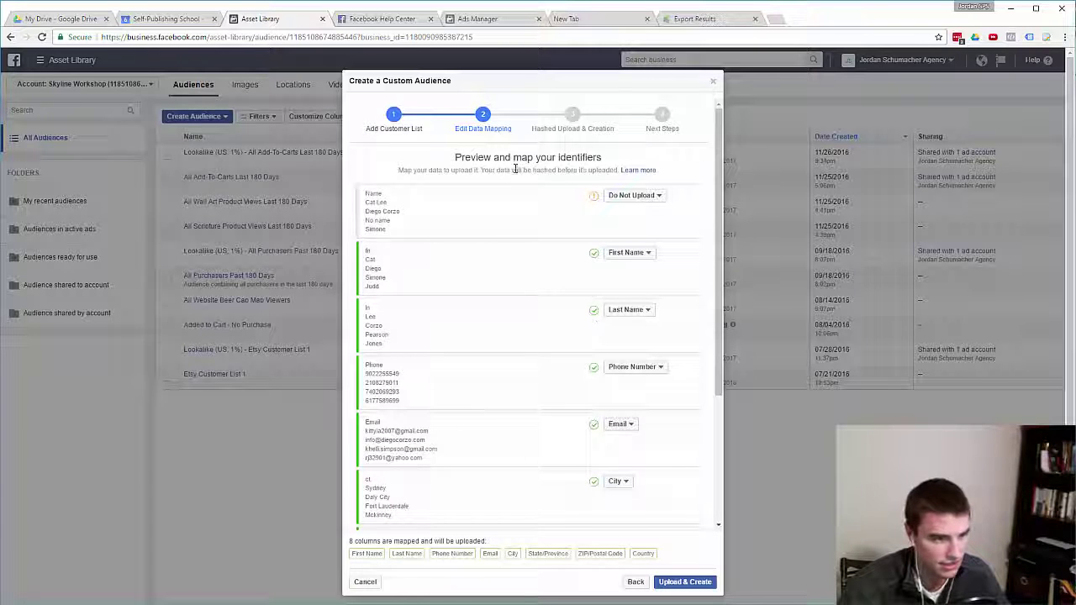
pyautogui.scroll(-5, 487, 384)
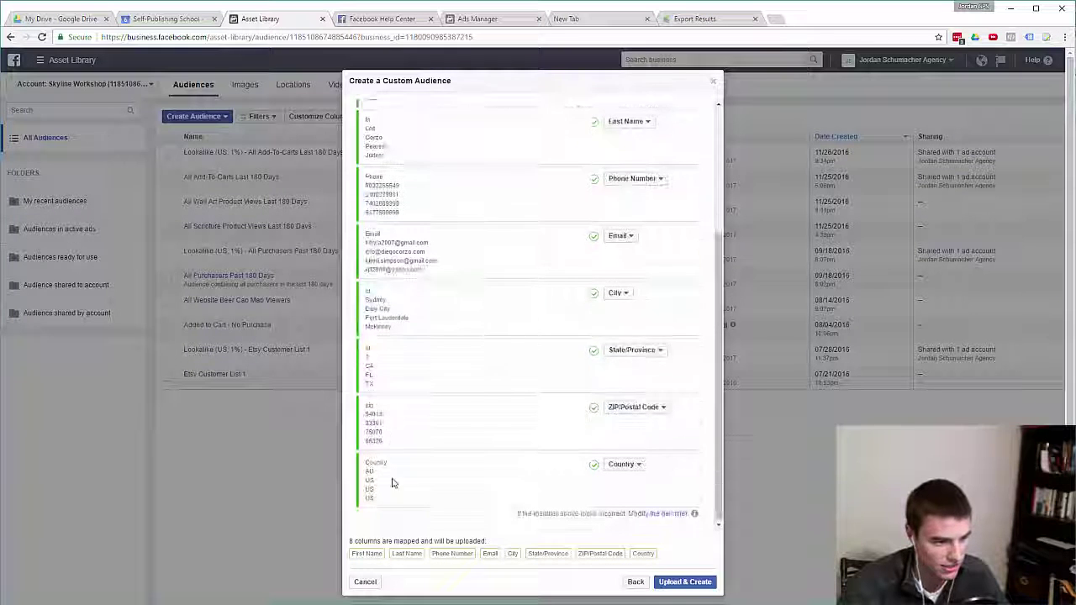
pyautogui.scroll(5, 454, 411)
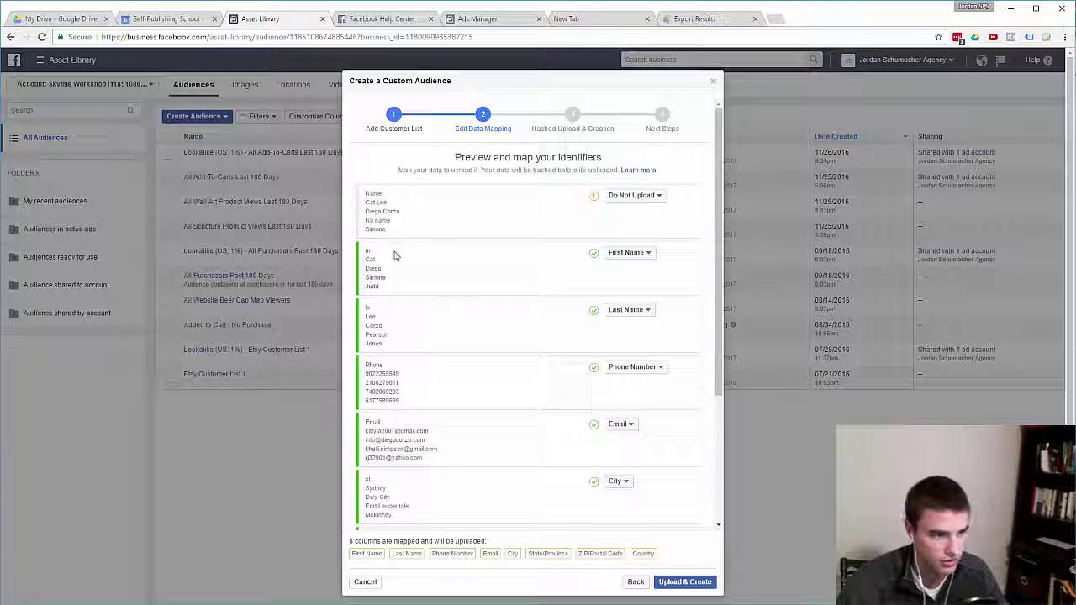
pyautogui.click(647, 253)
pyautogui.click(653, 252)
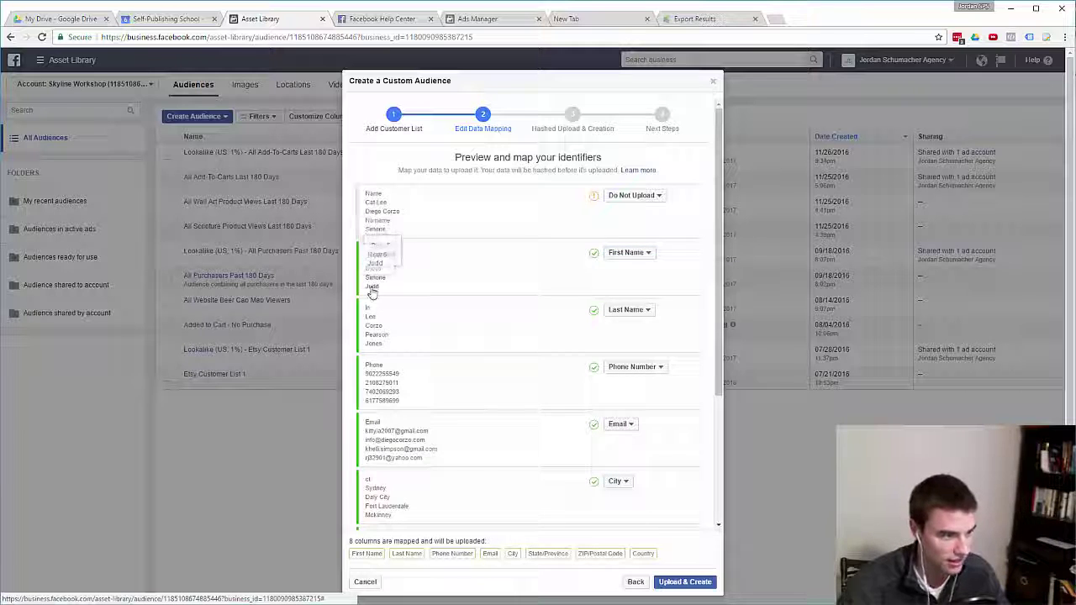
pyautogui.click(656, 258)
pyautogui.scroll(-1, 654, 260)
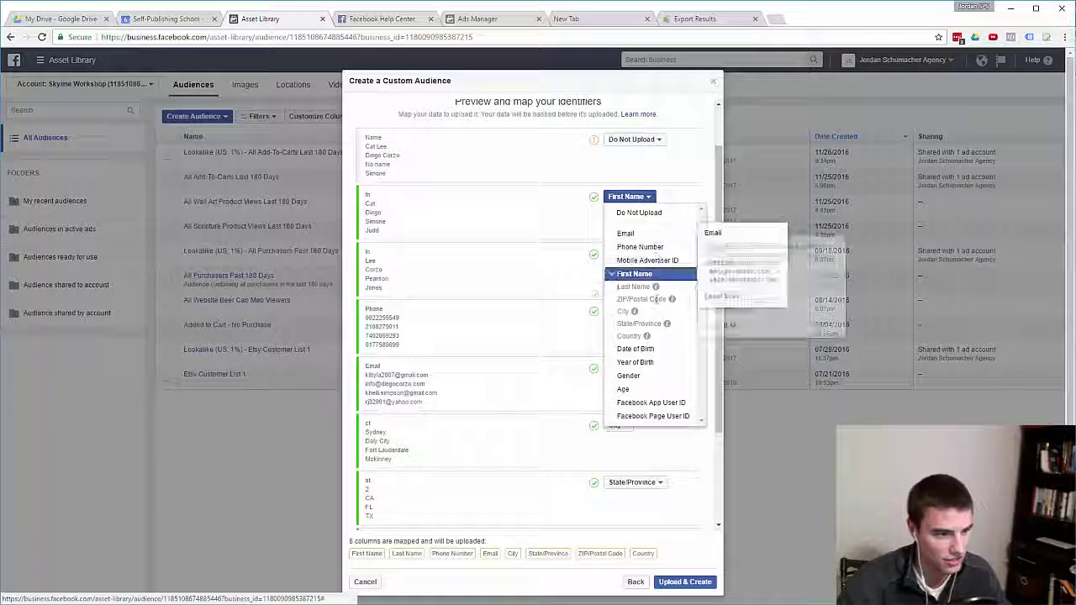
pyautogui.click(518, 194)
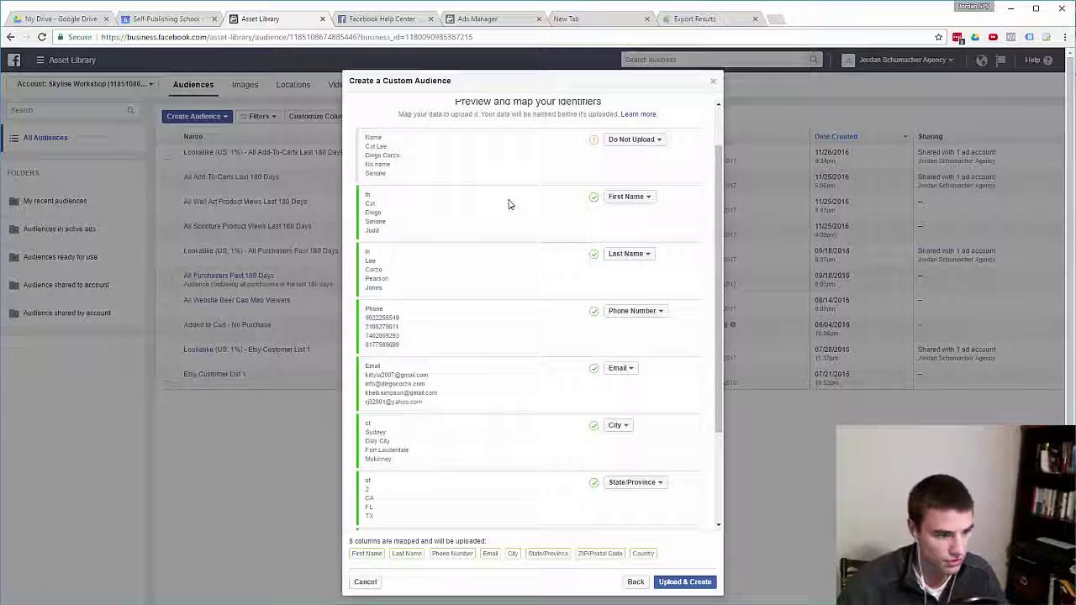
pyautogui.scroll(1, 507, 204)
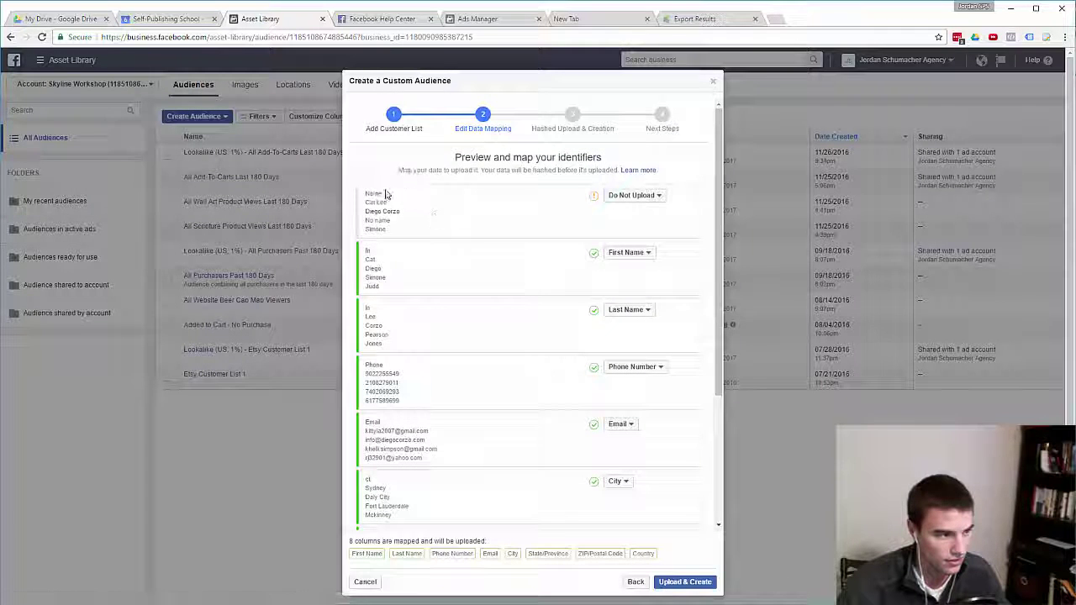